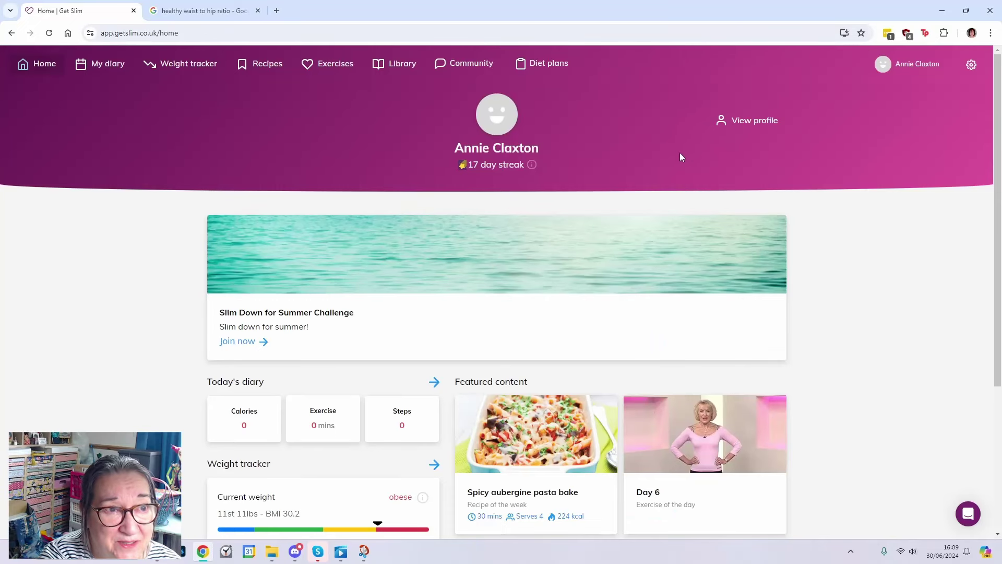
- Scroll down the Weight Tracker page past the summary and weekly chart to the weigh-in History
{"action": "scroll", "coordinate": [680, 157], "scroll_direction": "down", "scroll_amount": 1}
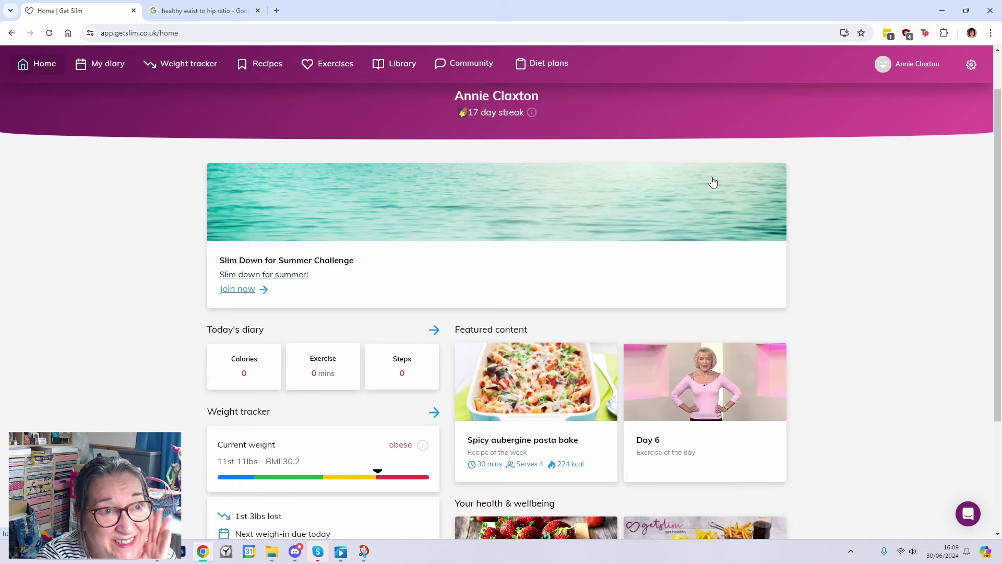
{"action": "scroll", "coordinate": [705, 189], "scroll_direction": "down", "scroll_amount": 1}
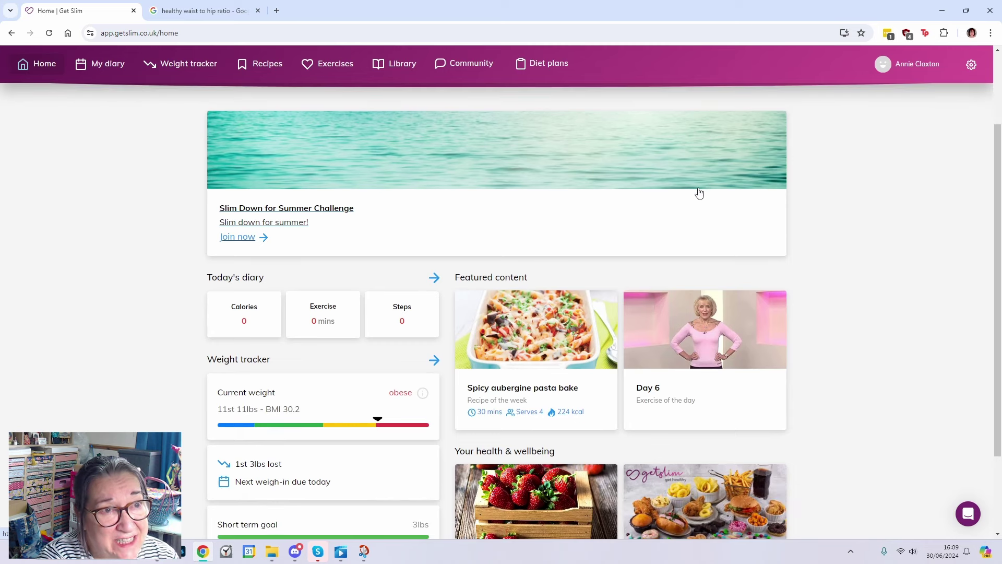
{"action": "scroll", "coordinate": [700, 193], "scroll_direction": "down", "scroll_amount": 1}
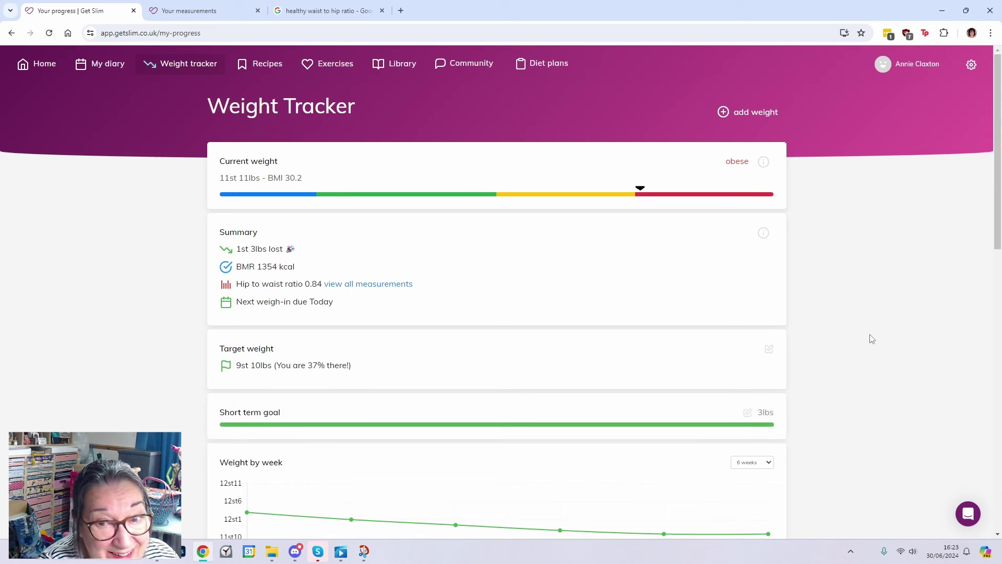
{"action": "scroll", "coordinate": [870, 339], "scroll_direction": "down", "scroll_amount": 1}
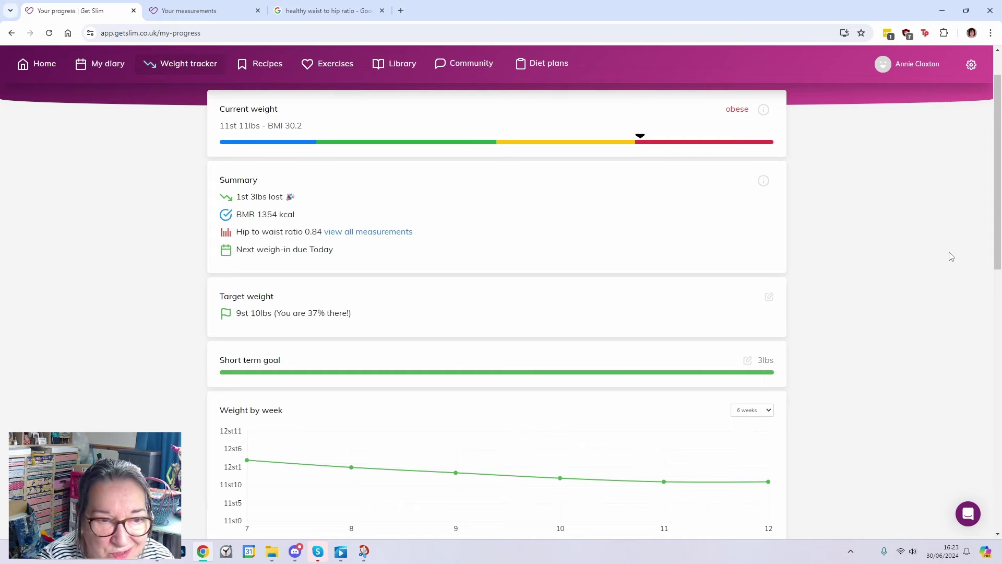
{"action": "scroll", "coordinate": [865, 361], "scroll_direction": "down", "scroll_amount": 1}
{"action": "scroll", "coordinate": [875, 336], "scroll_direction": "down", "scroll_amount": 3}
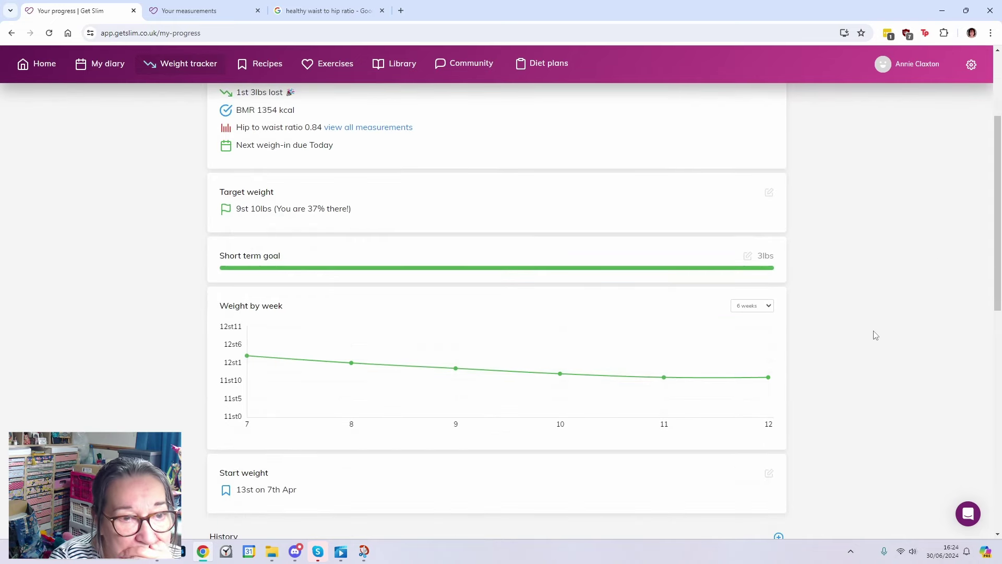
{"action": "scroll", "coordinate": [879, 334], "scroll_direction": "down", "scroll_amount": 2}
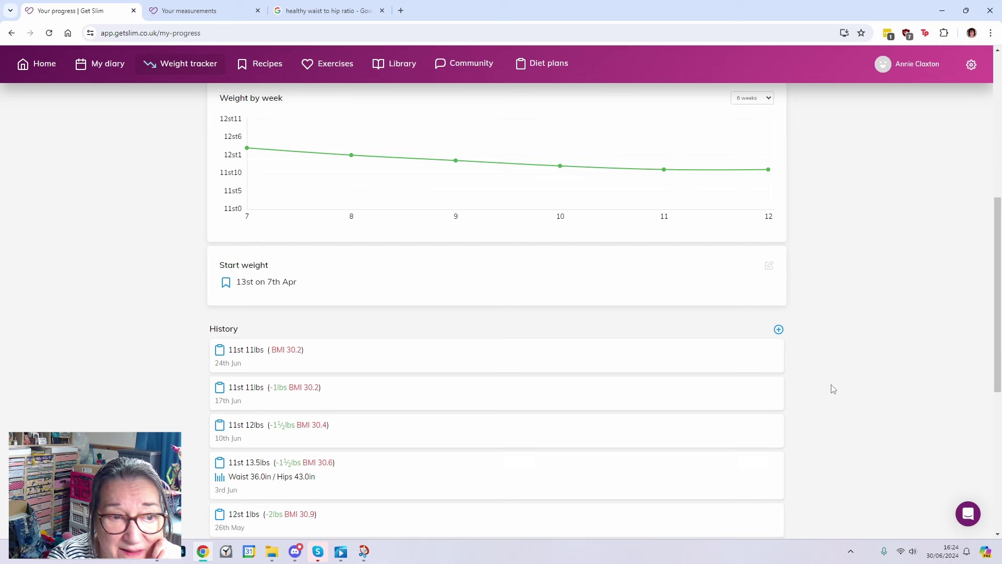
- Start a new weigh-in for today and enter the weight as 11 st 7¾ lbs
{"action": "left_click", "coordinate": [779, 329]}
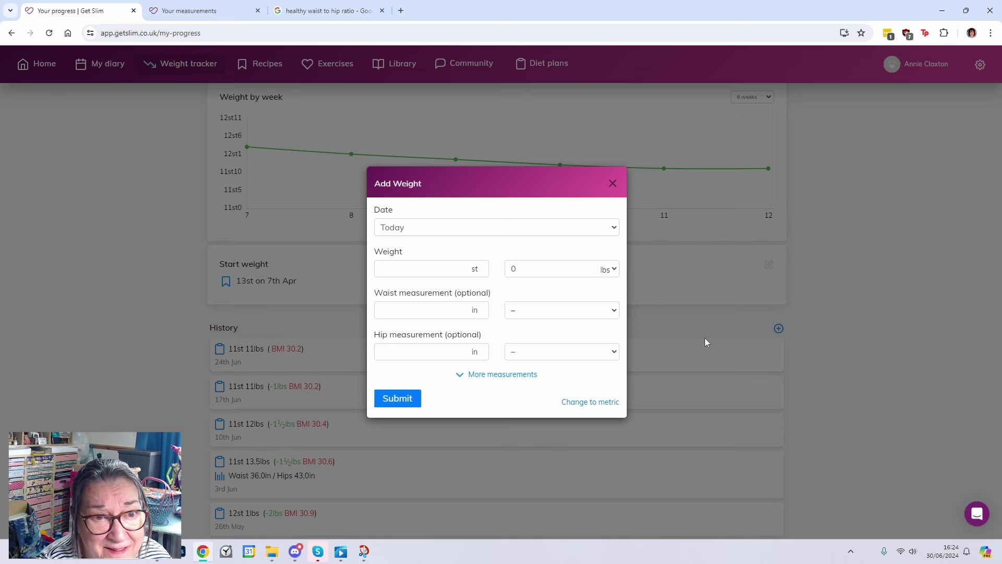
{"action": "left_click", "coordinate": [448, 269]}
{"action": "type", "text": "11"}
{"action": "left_click", "coordinate": [615, 269]}
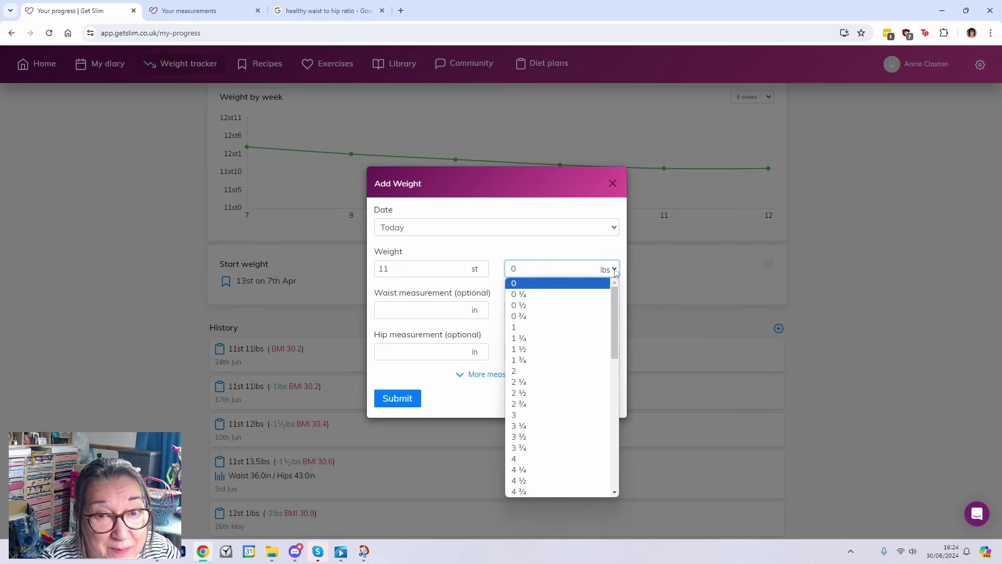
{"action": "scroll", "coordinate": [564, 385], "scroll_direction": "down", "scroll_amount": 8}
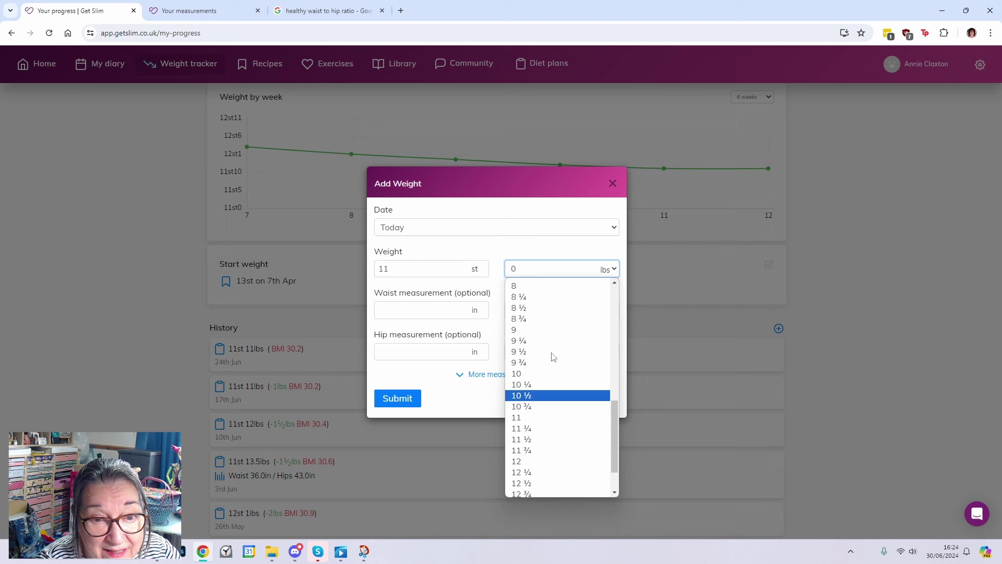
{"action": "scroll", "coordinate": [552, 353], "scroll_direction": "up", "scroll_amount": 4}
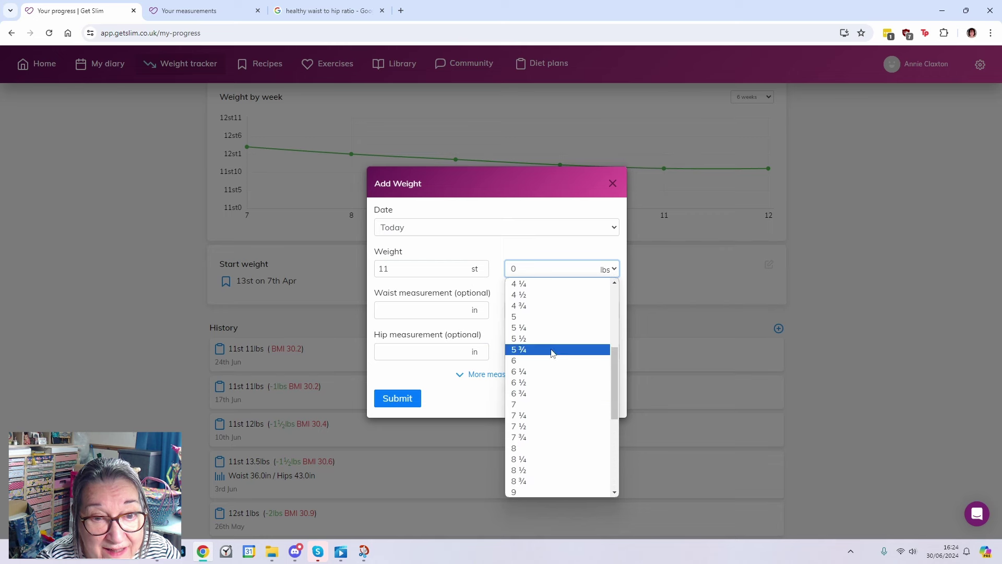
{"action": "left_click", "coordinate": [531, 440]}
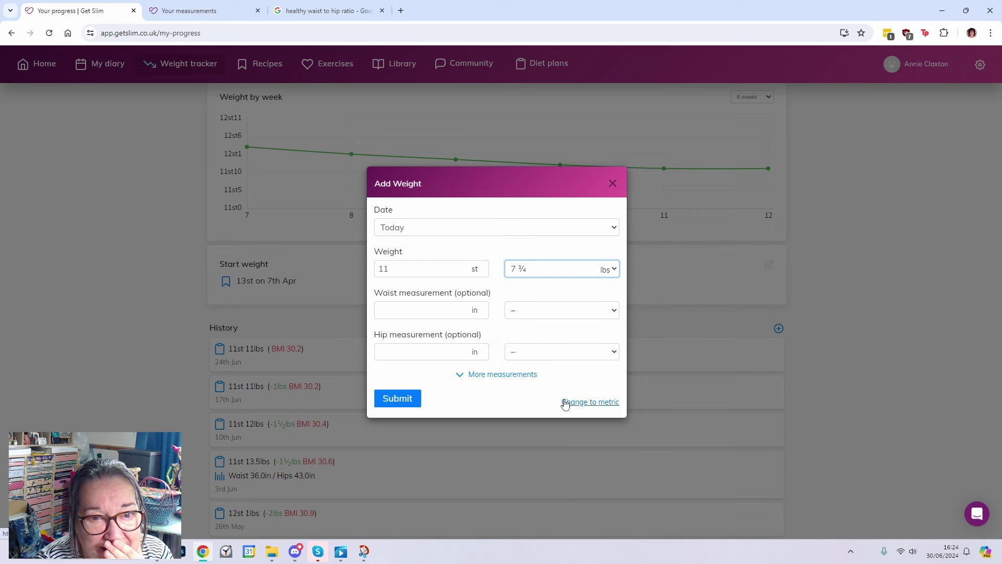
- Enter a 32 in waist and 42 in hips, then submit the weigh-in
{"action": "left_click", "coordinate": [456, 311]}
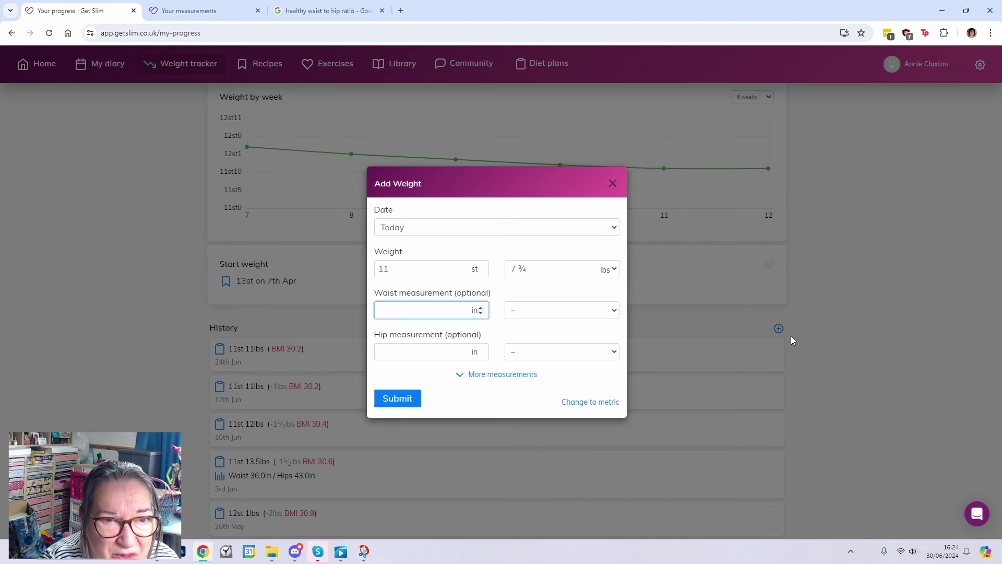
{"action": "type", "text": "32"}
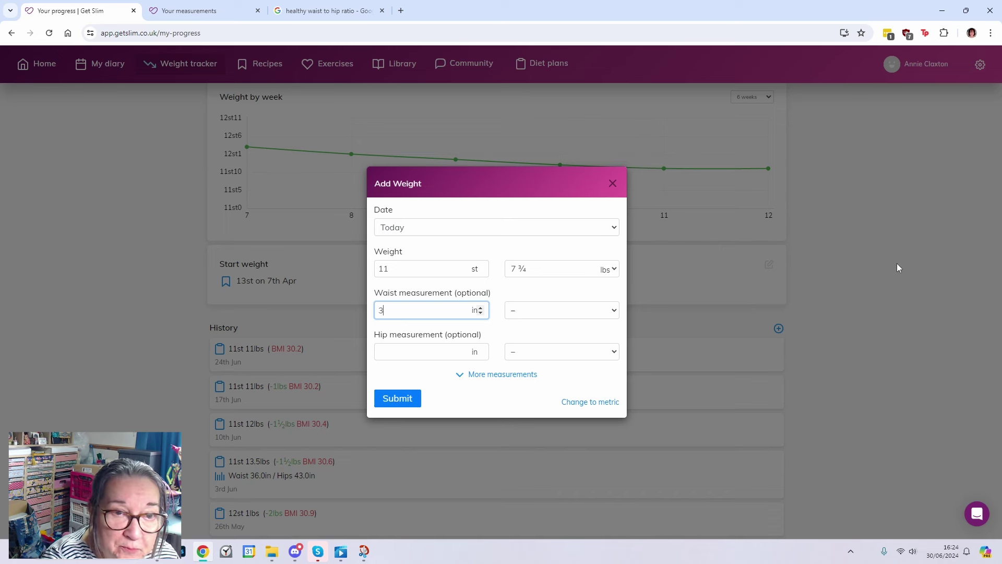
{"action": "left_click", "coordinate": [392, 351]}
{"action": "type", "text": "42"}
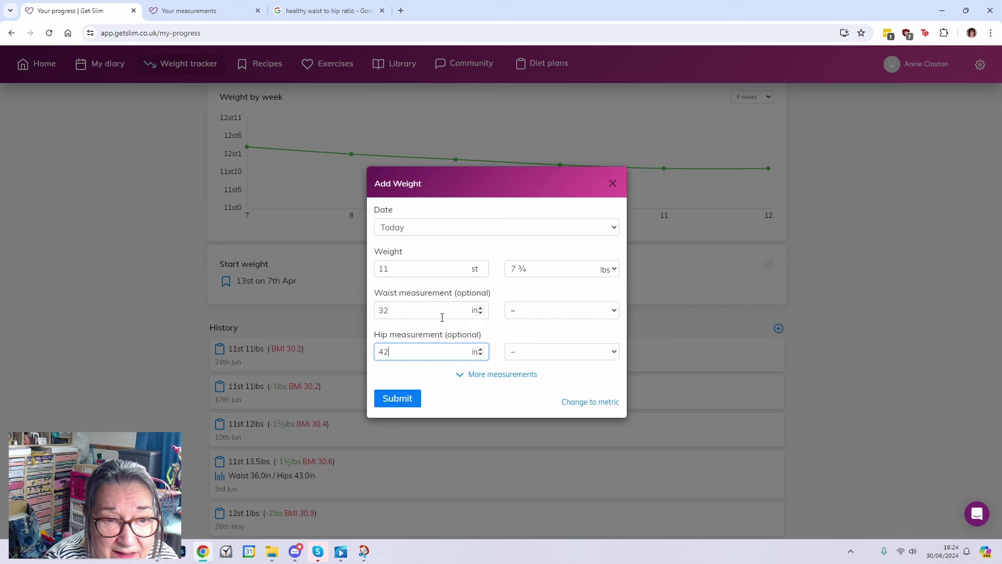
{"action": "left_click", "coordinate": [396, 399]}
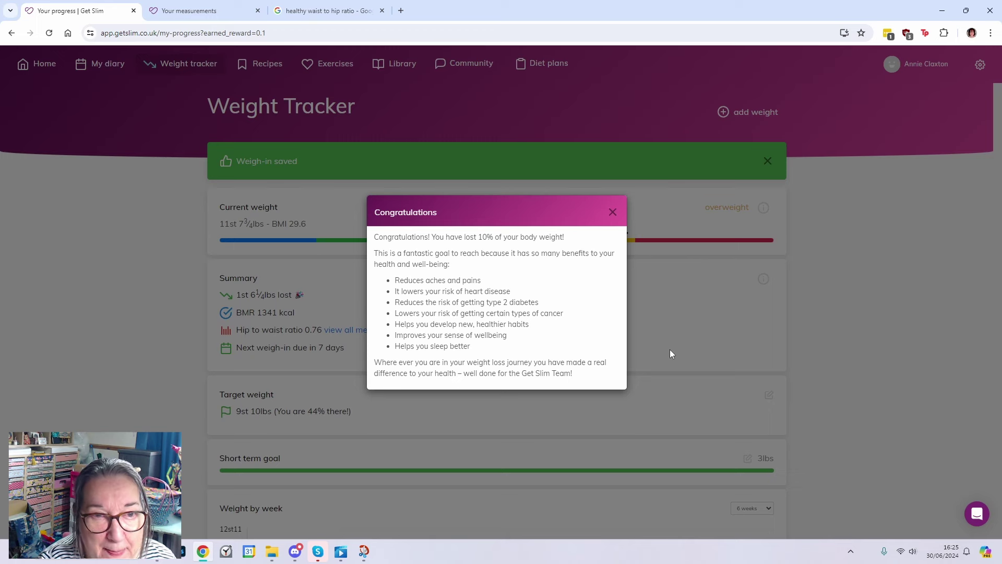
- Close the congratulations message and review today's 11st 7.8lbs entry (BMI 29.6) in the history
{"action": "left_click", "coordinate": [670, 350]}
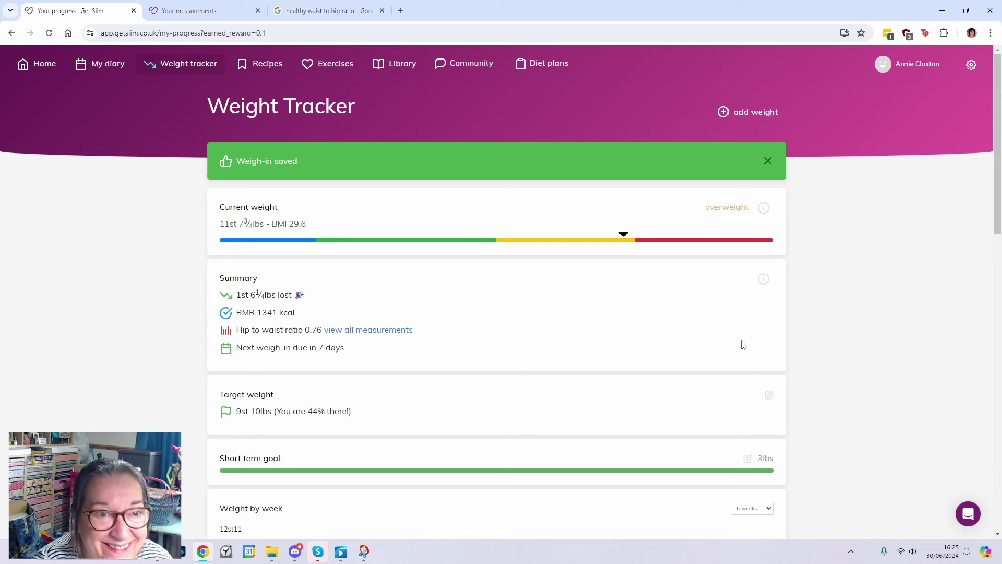
{"action": "scroll", "coordinate": [781, 350], "scroll_direction": "down", "scroll_amount": 2}
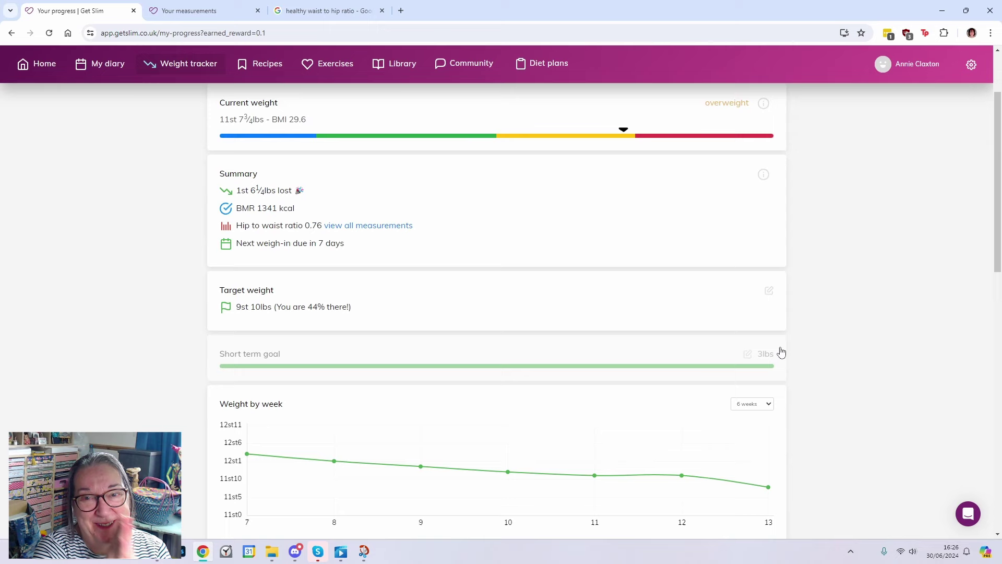
{"action": "scroll", "coordinate": [781, 353], "scroll_direction": "down", "scroll_amount": 1}
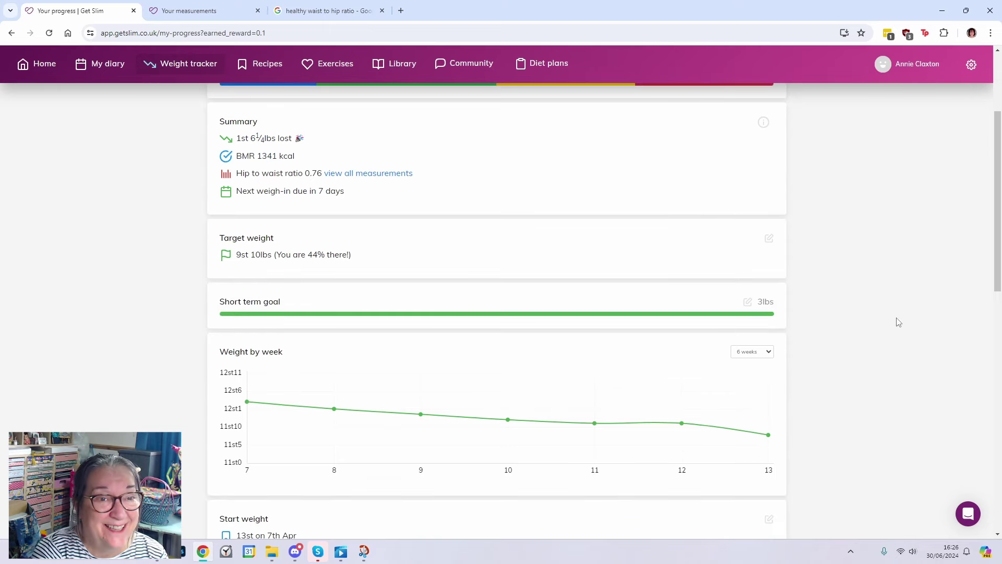
{"action": "scroll", "coordinate": [898, 323], "scroll_direction": "down", "scroll_amount": 7}
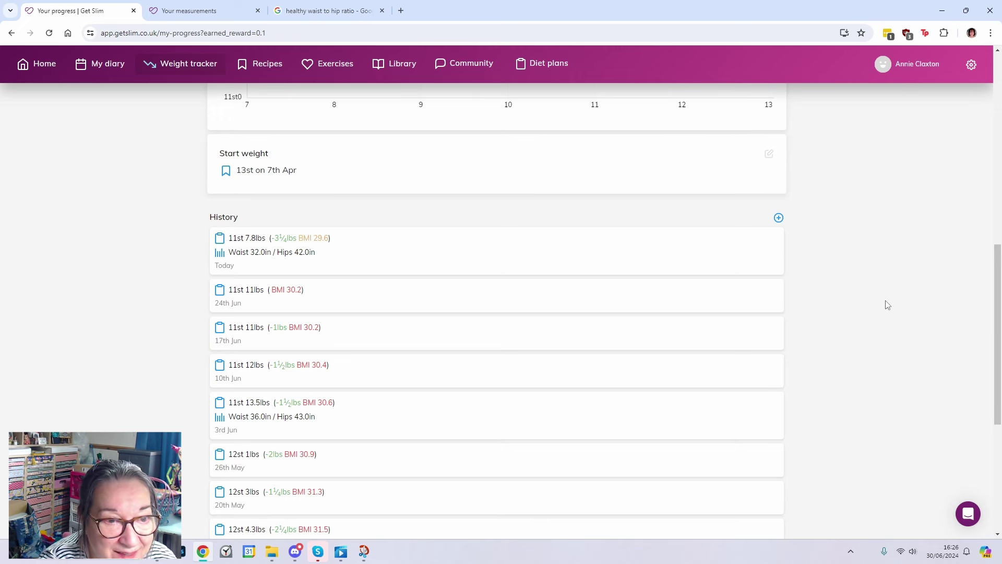
{"action": "scroll", "coordinate": [656, 387], "scroll_direction": "down", "scroll_amount": 1}
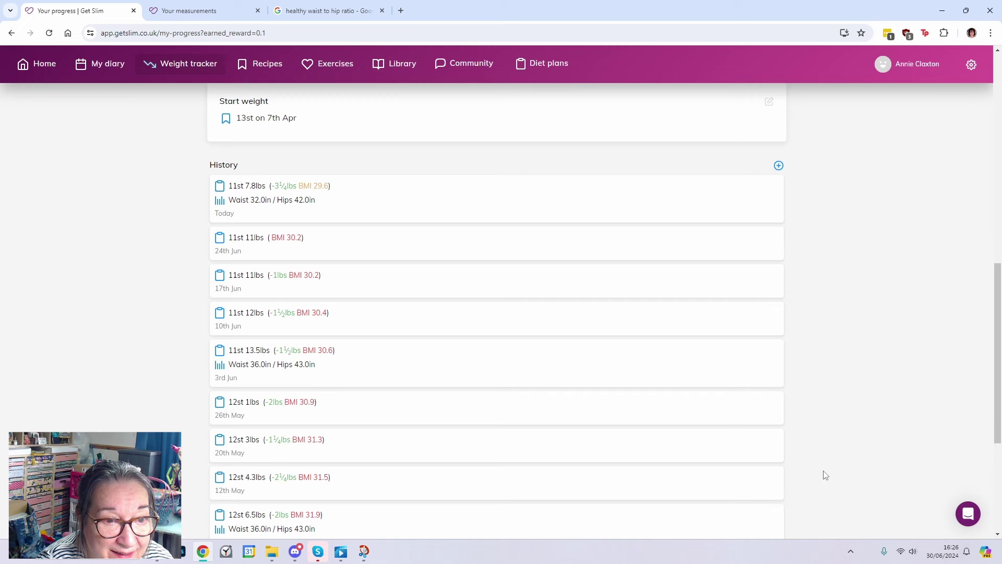
{"action": "scroll", "coordinate": [655, 367], "scroll_direction": "down", "scroll_amount": 1}
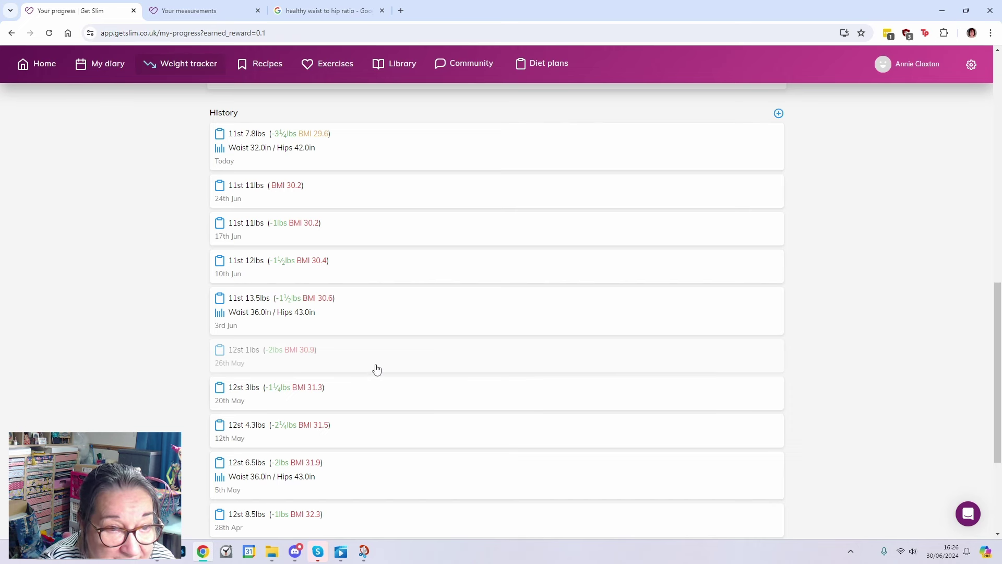
{"action": "scroll", "coordinate": [377, 369], "scroll_direction": "up", "scroll_amount": 2}
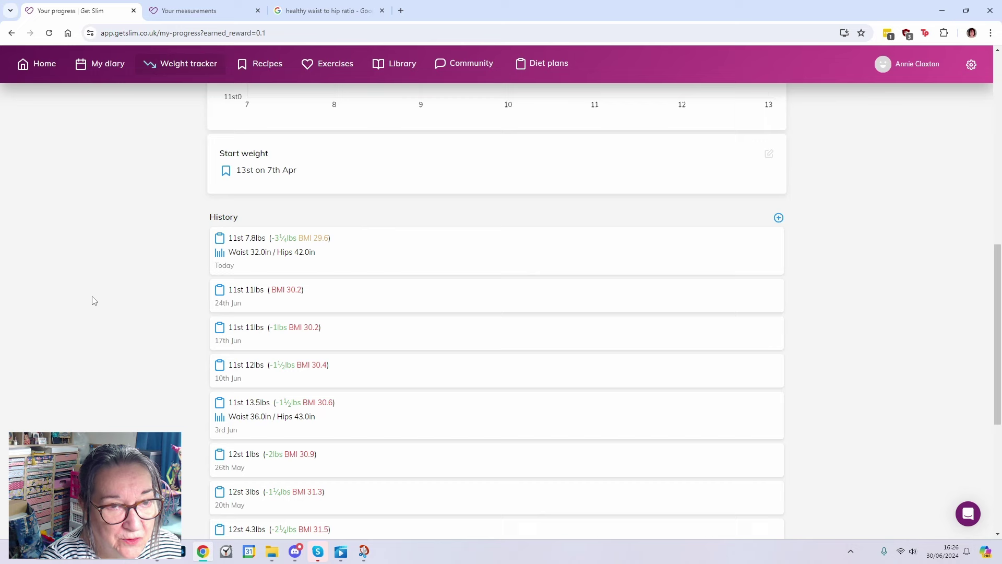
{"action": "scroll", "coordinate": [92, 301], "scroll_direction": "up", "scroll_amount": 3}
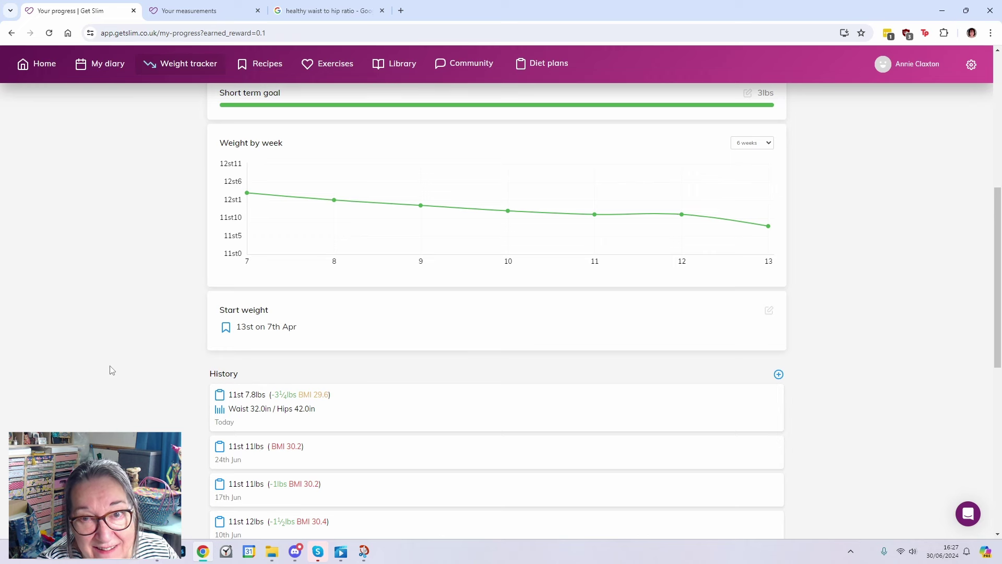
- Switch the weight-by-week chart range from 6 weeks to 3 months and return to the summary
{"action": "scroll", "coordinate": [107, 362], "scroll_direction": "up", "scroll_amount": 2}
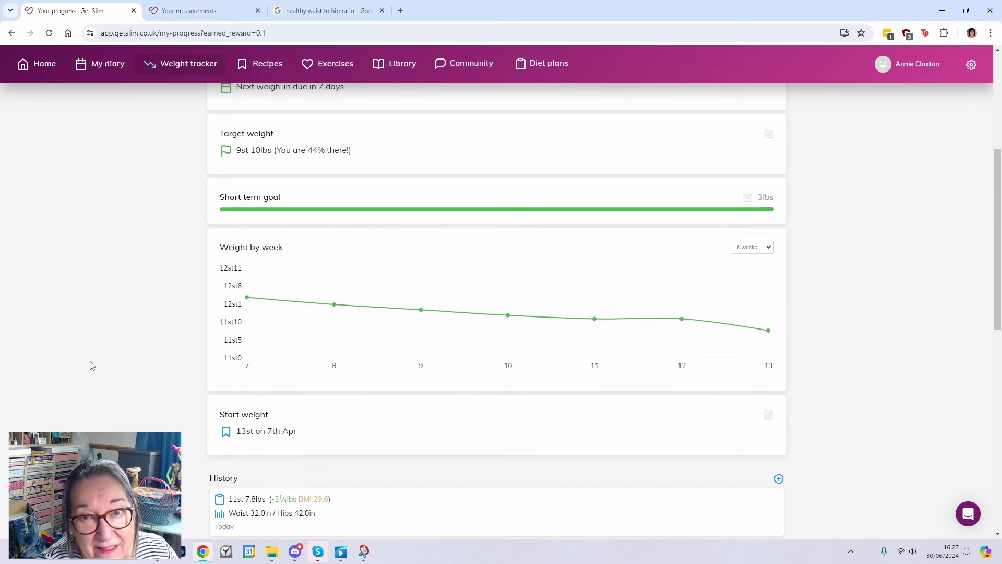
{"action": "left_click", "coordinate": [772, 249]}
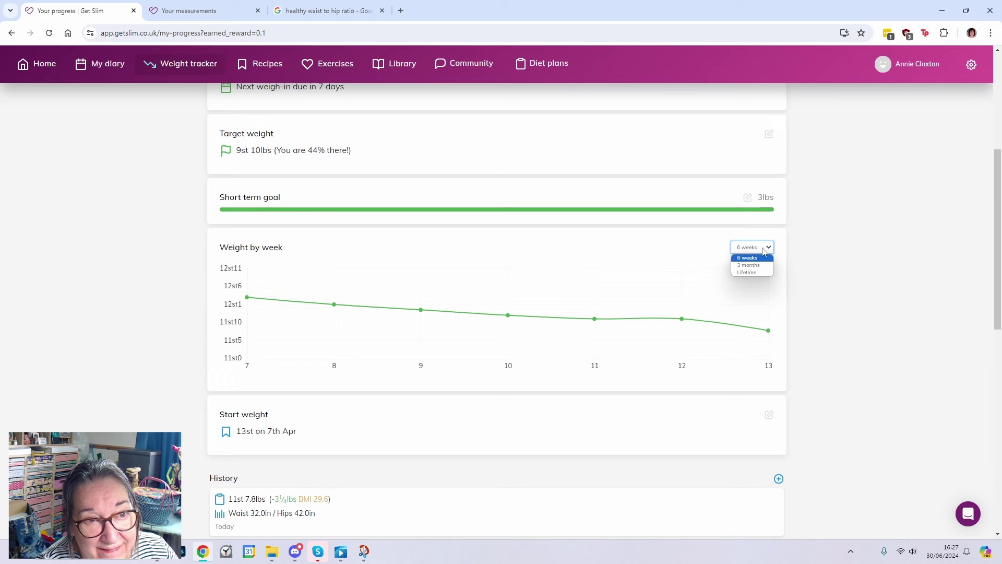
{"action": "left_click", "coordinate": [752, 265]}
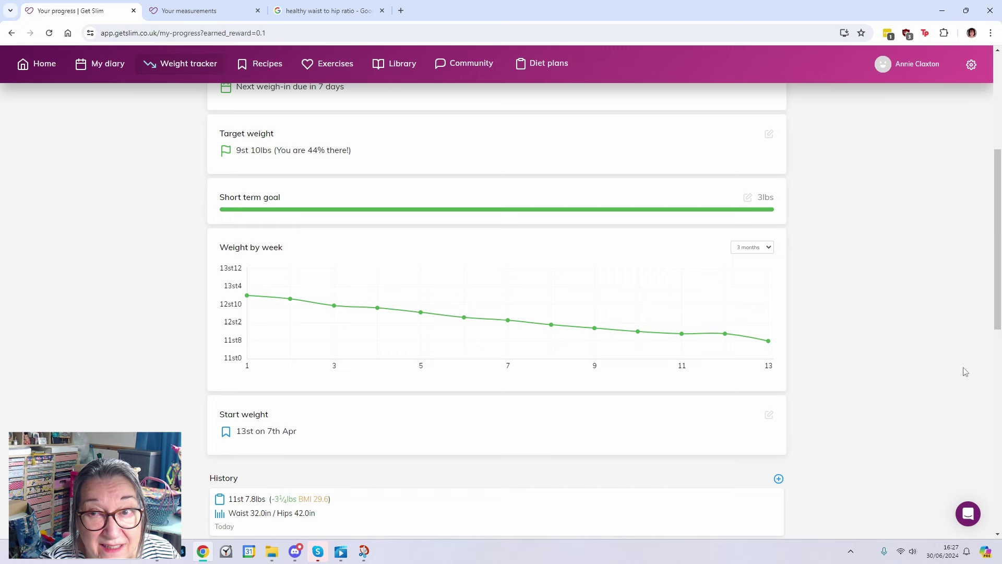
{"action": "scroll", "coordinate": [896, 392], "scroll_direction": "up", "scroll_amount": 1}
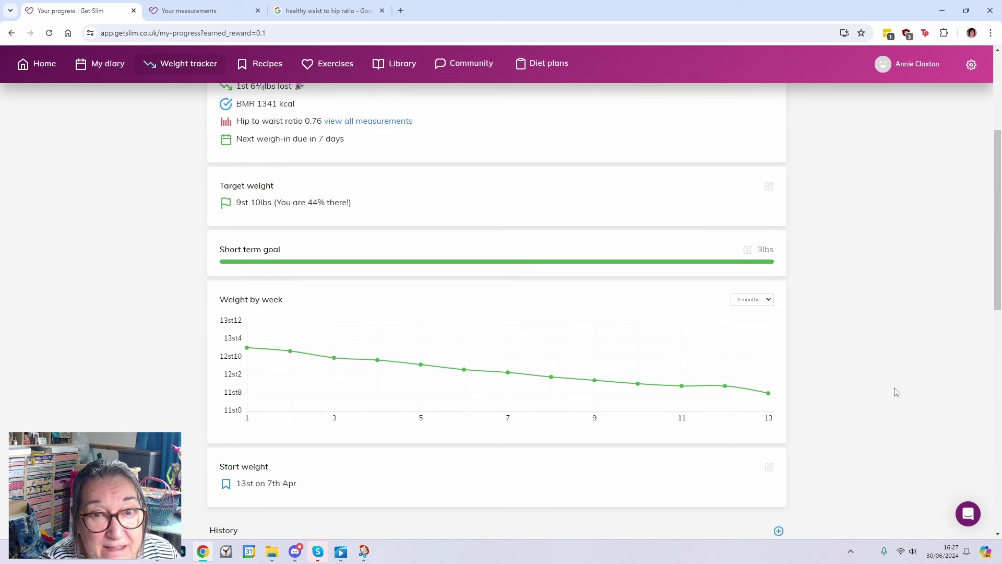
{"action": "scroll", "coordinate": [896, 392], "scroll_direction": "up", "scroll_amount": 1}
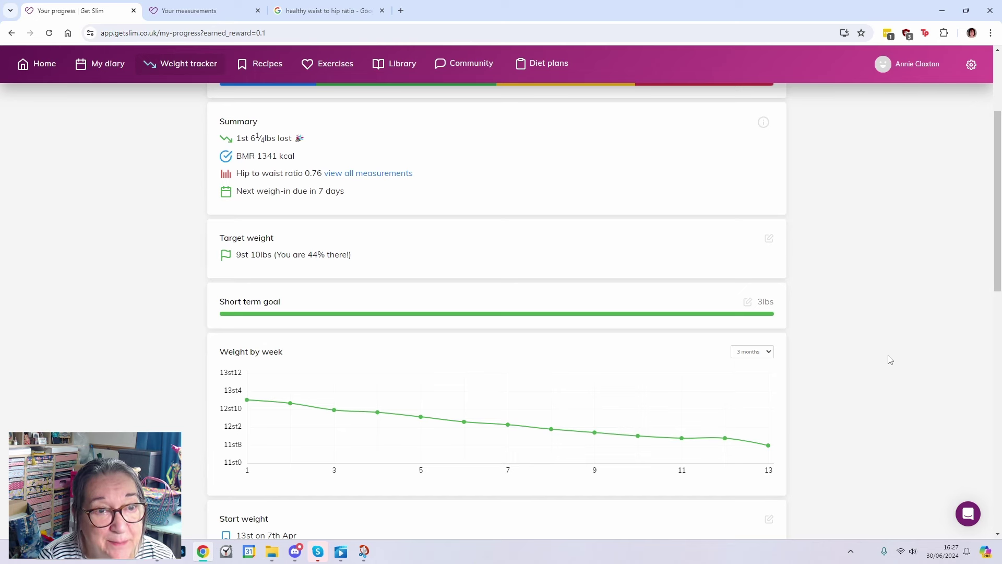
{"action": "scroll", "coordinate": [901, 363], "scroll_direction": "up", "scroll_amount": 3}
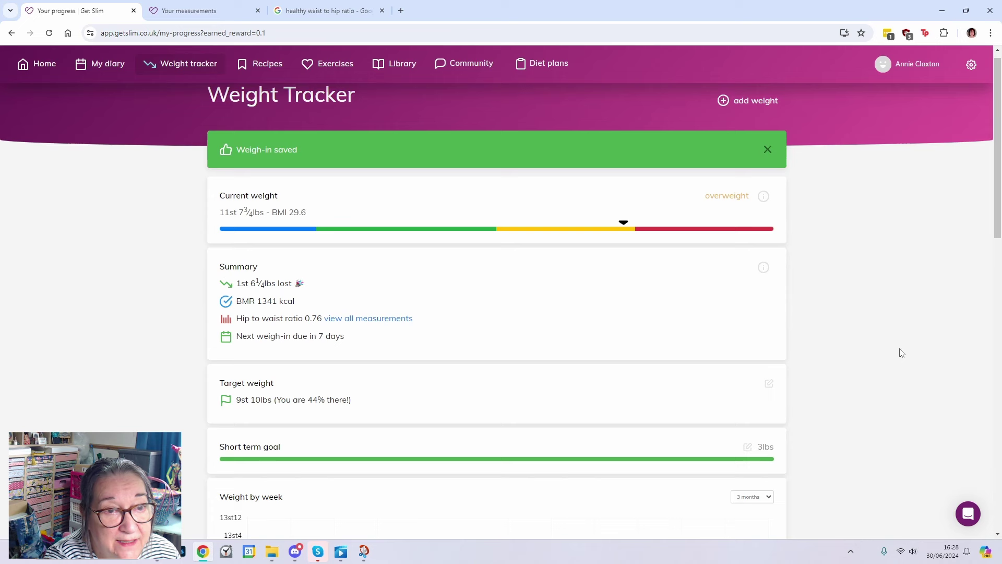